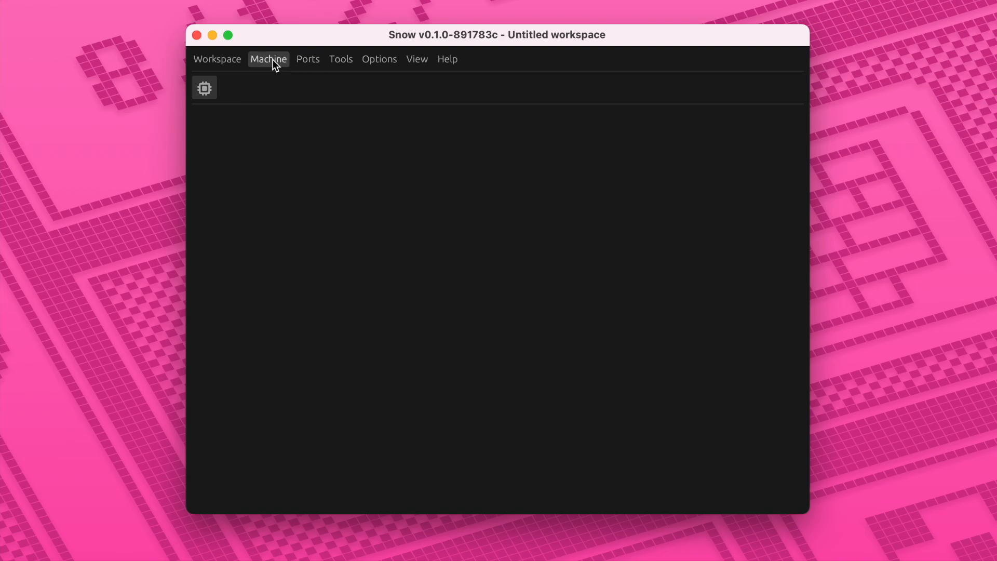
Start loading a ROM for a new emulated system and set the Macintosh model to Macintosh SE
{"action": "left_click", "coordinate": [273, 59]}
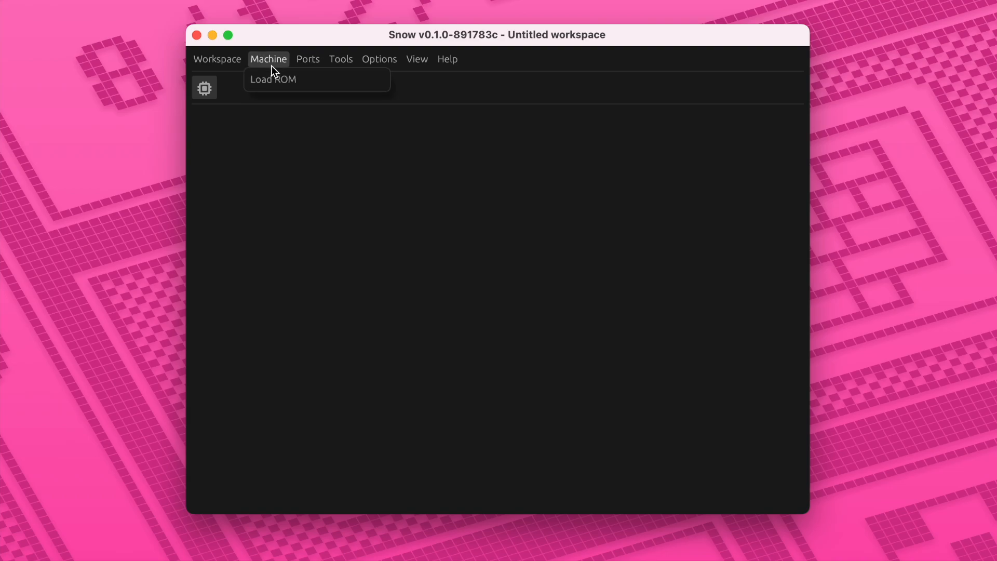
{"action": "left_click", "coordinate": [295, 78]}
{"action": "left_click", "coordinate": [380, 250]}
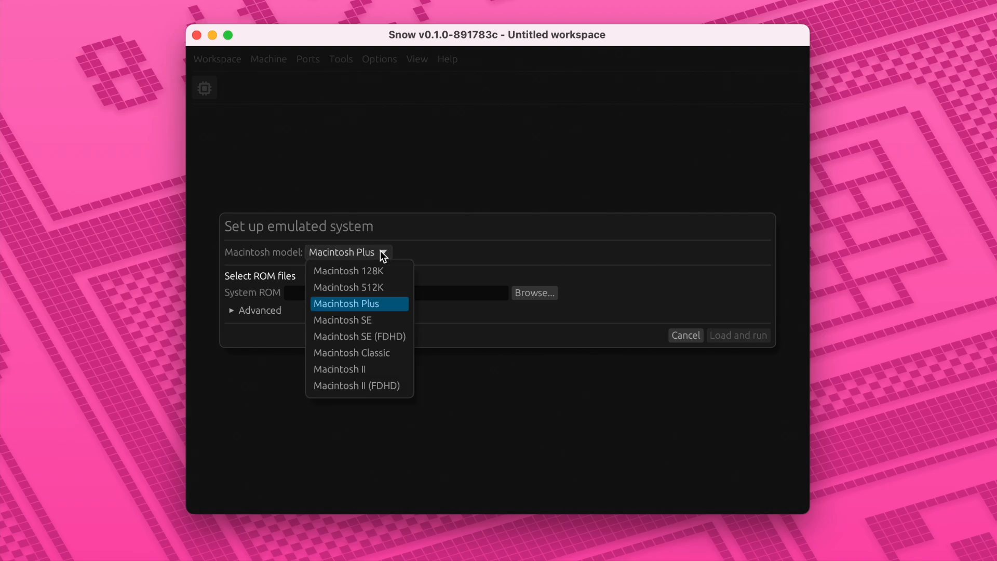
{"action": "left_click", "coordinate": [391, 320]}
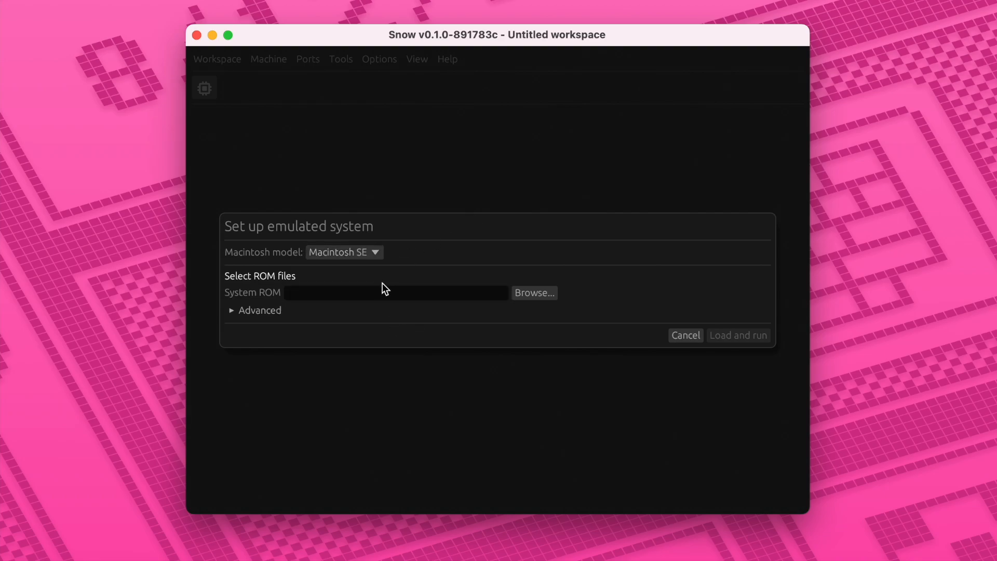
Choose "1987-03 - B2E362A8 - Mac SE.ROM" from the home folder's Disk Jockey/ROMs from computers I own as the system ROM
{"action": "left_click", "coordinate": [538, 295]}
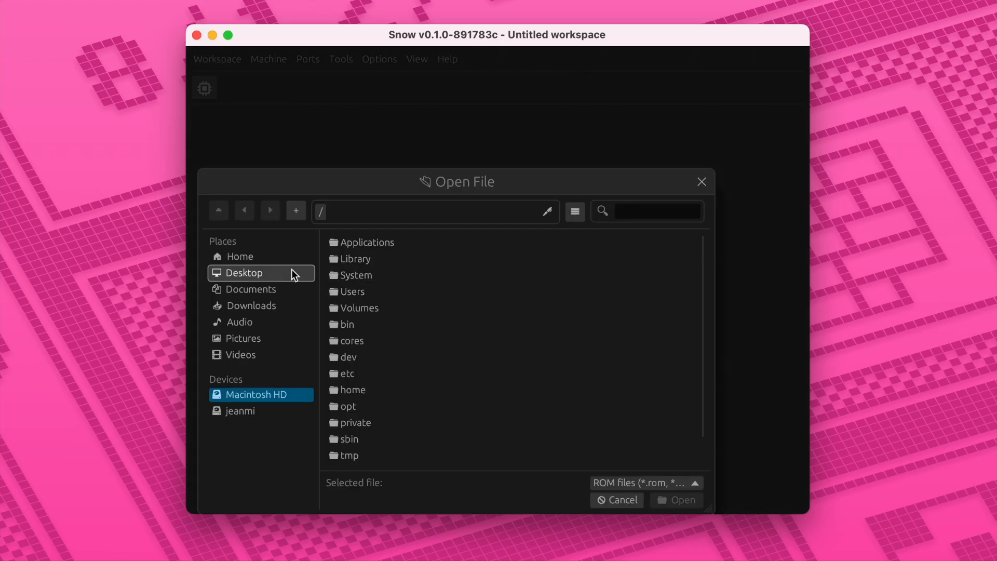
{"action": "left_click", "coordinate": [260, 256]}
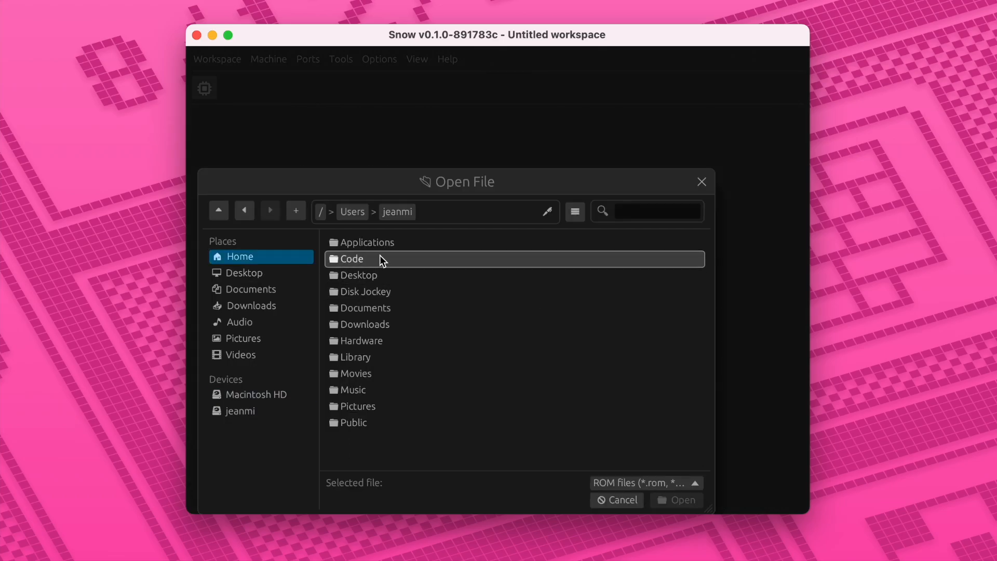
{"action": "double_click", "coordinate": [378, 294]}
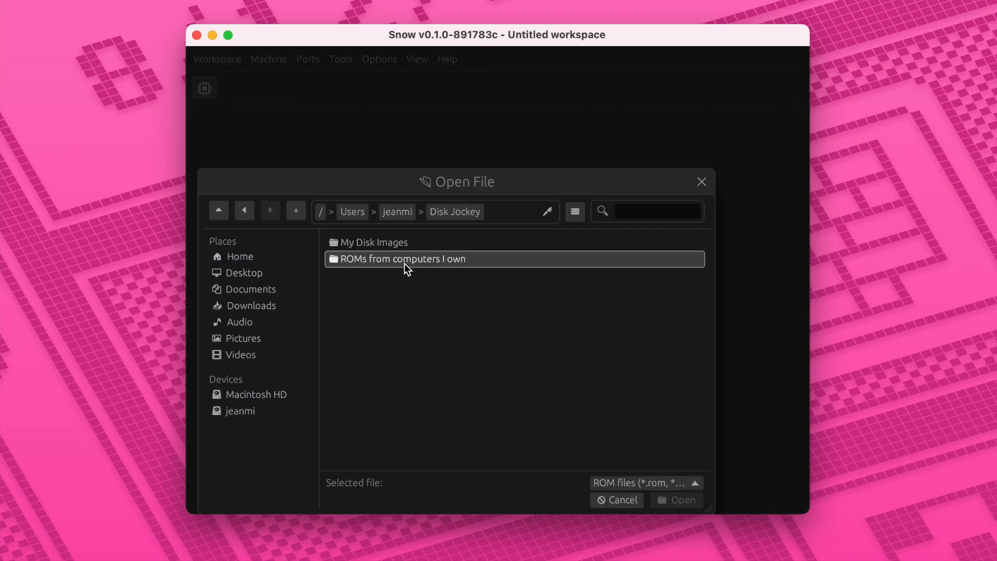
{"action": "double_click", "coordinate": [488, 261]}
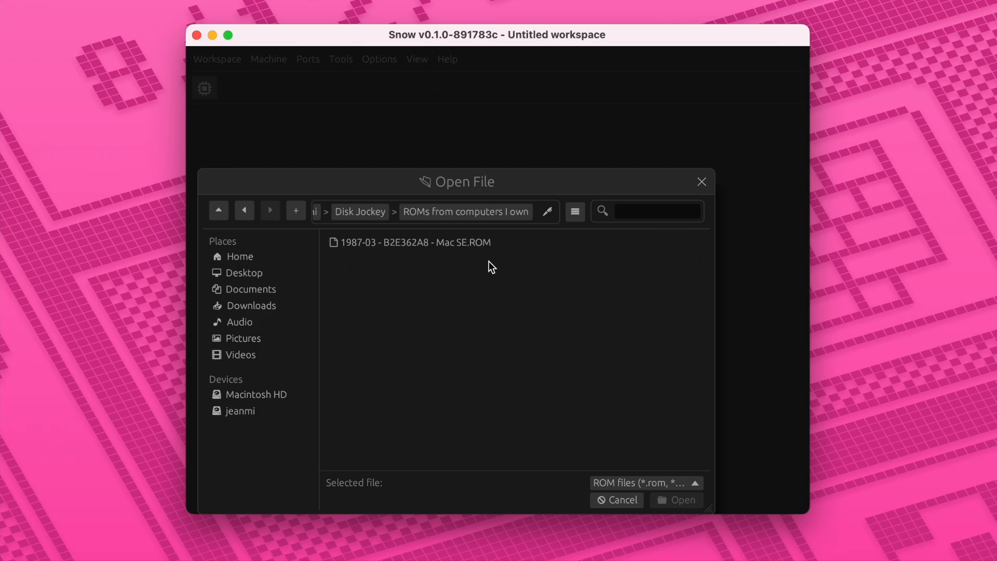
{"action": "left_click", "coordinate": [472, 247]}
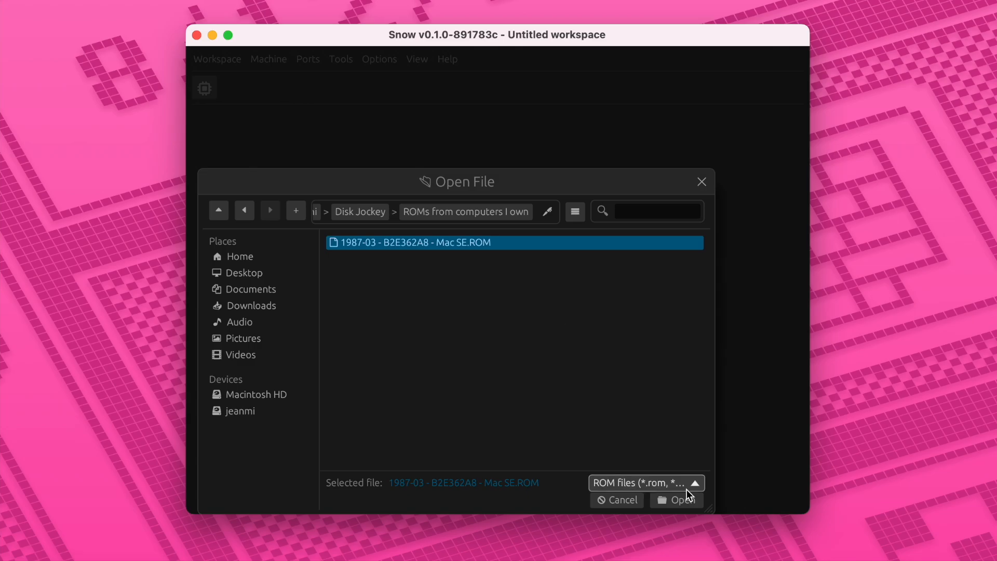
{"action": "left_click", "coordinate": [680, 501]}
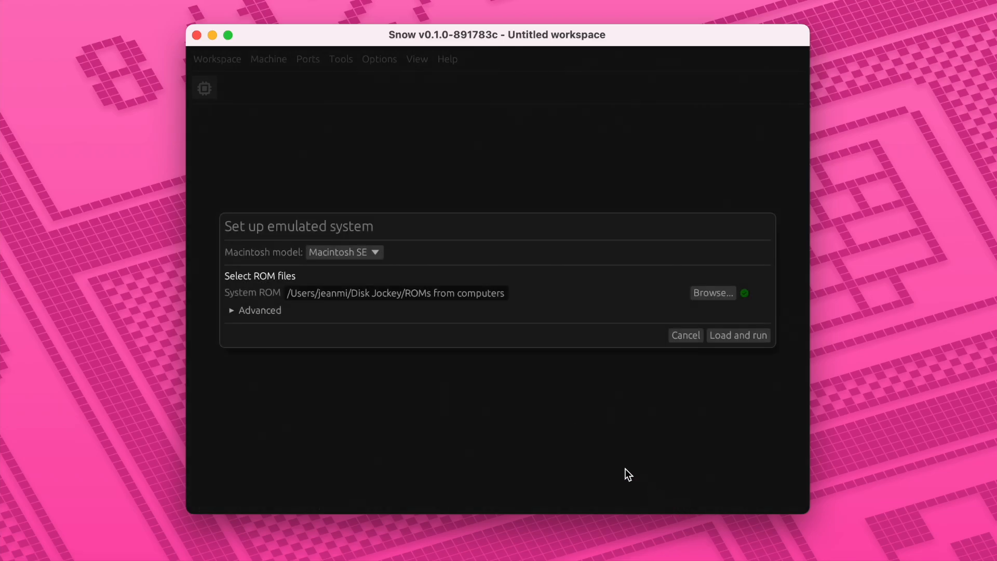
Load and run the emulated Macintosh SE, fast-forwarding through its startup before returning to normal speed
{"action": "left_click", "coordinate": [726, 333]}
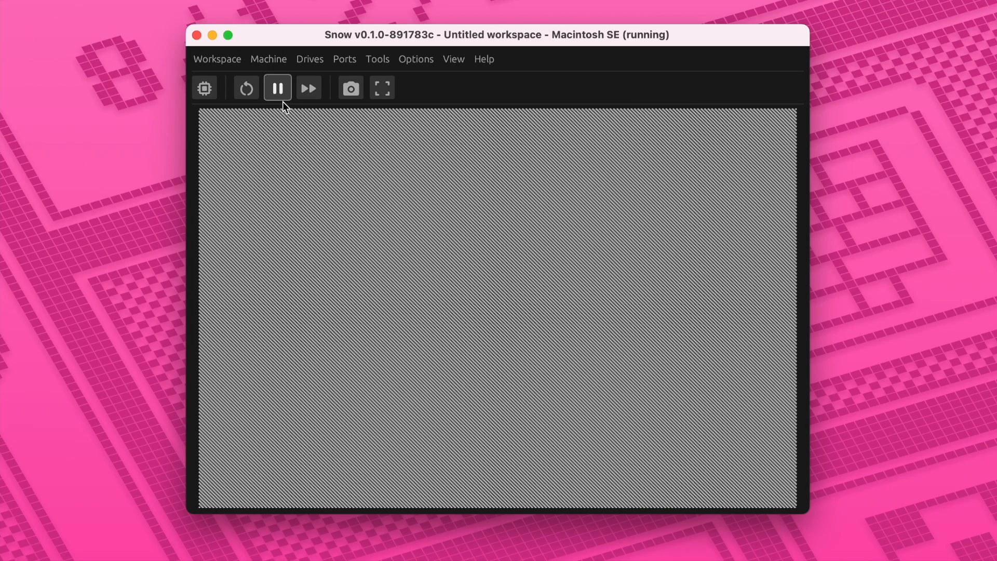
{"action": "left_click", "coordinate": [312, 96]}
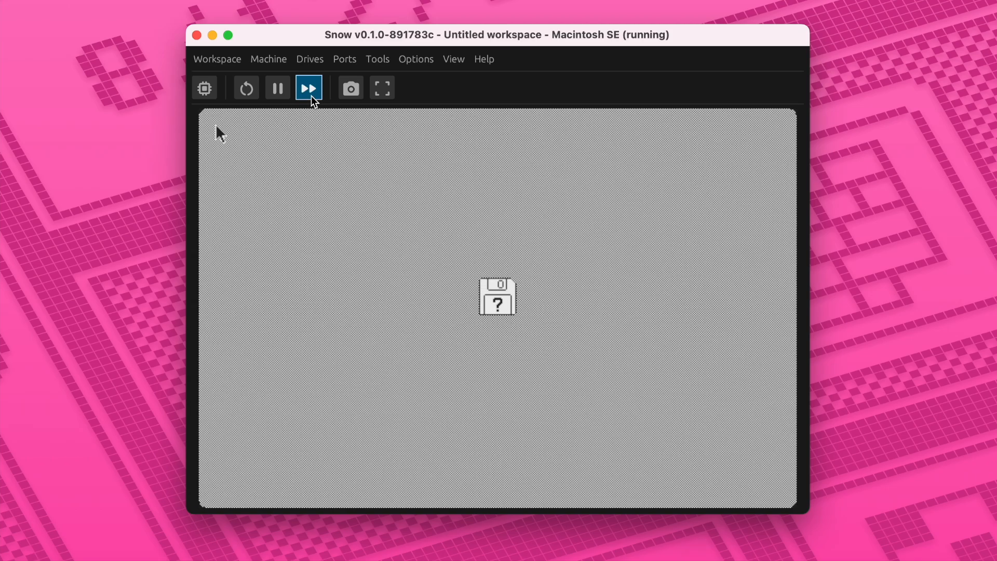
{"action": "left_click", "coordinate": [311, 95]}
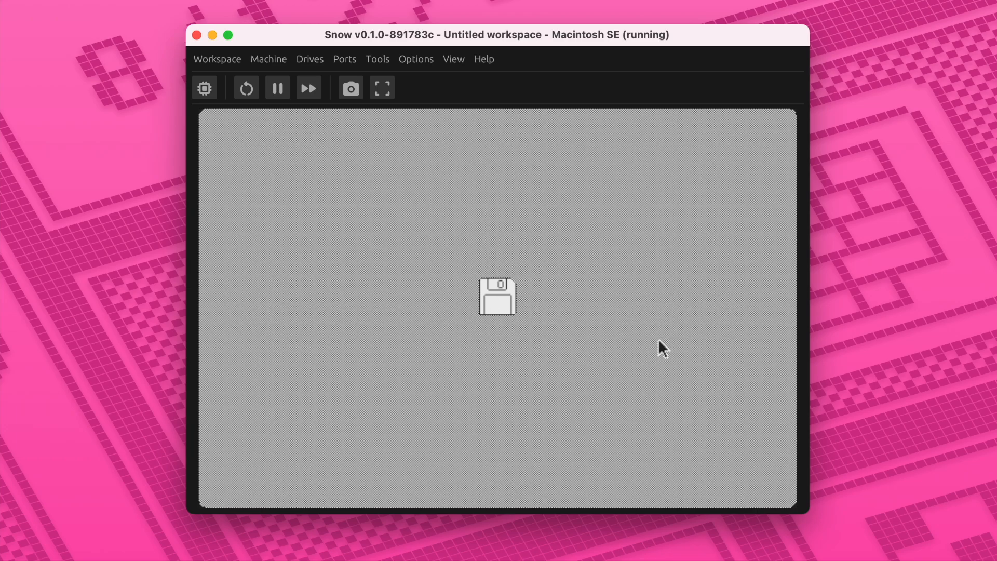
Switch to Disk Jockey and set the new Macintosh disk image for use with Snow
{"action": "key", "text": "super+Tab"}
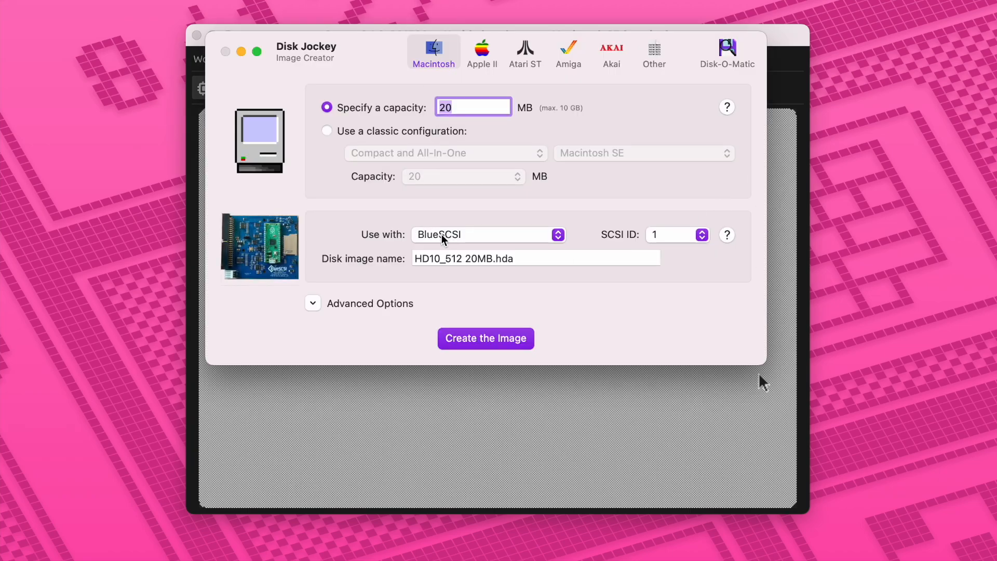
{"action": "left_click", "coordinate": [442, 235]}
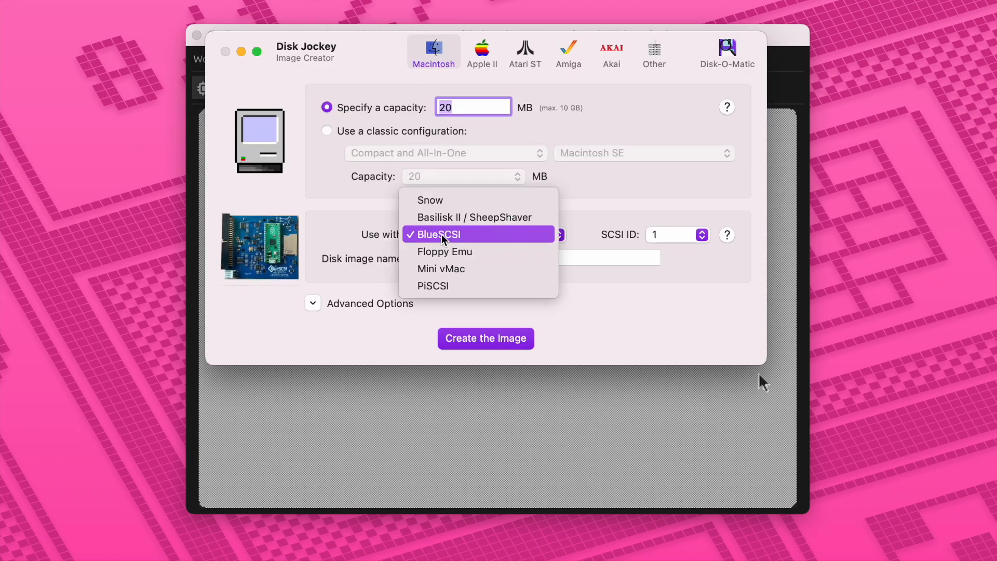
{"action": "left_click", "coordinate": [486, 200]}
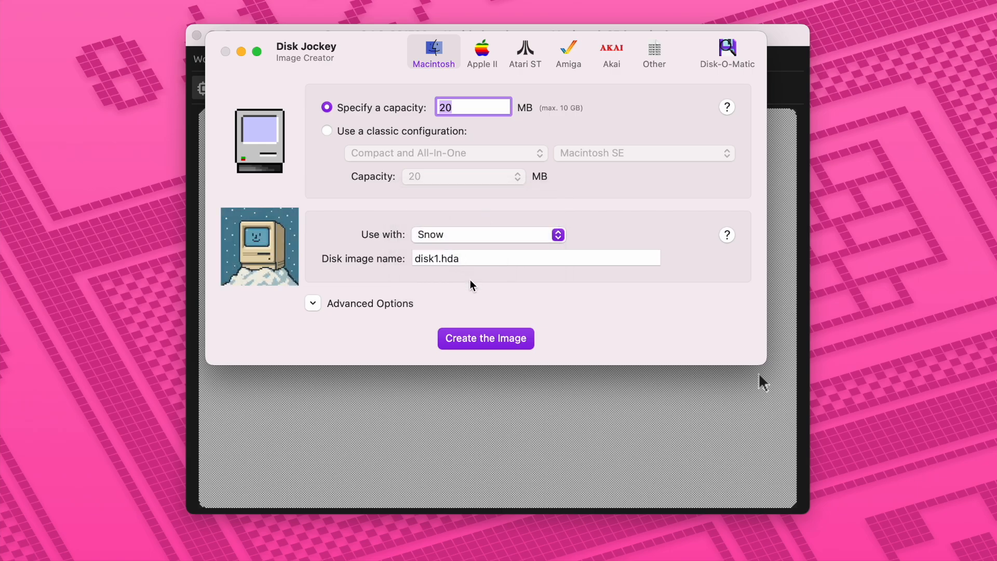
Show the advanced options and add a System 6.0.8 (Bootable) volume alongside the Blank HFS volume
{"action": "left_click", "coordinate": [314, 304]}
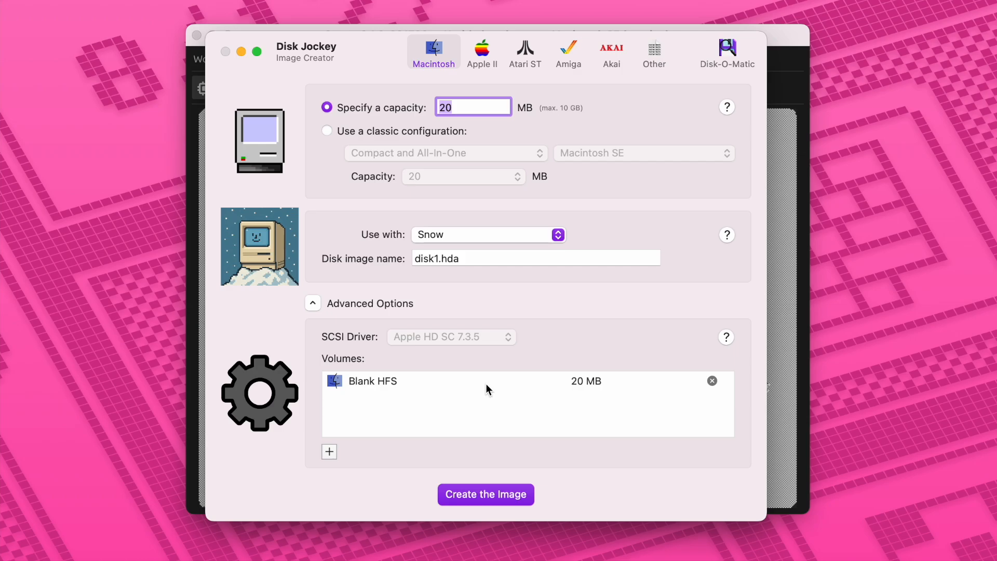
{"action": "left_click", "coordinate": [381, 385]}
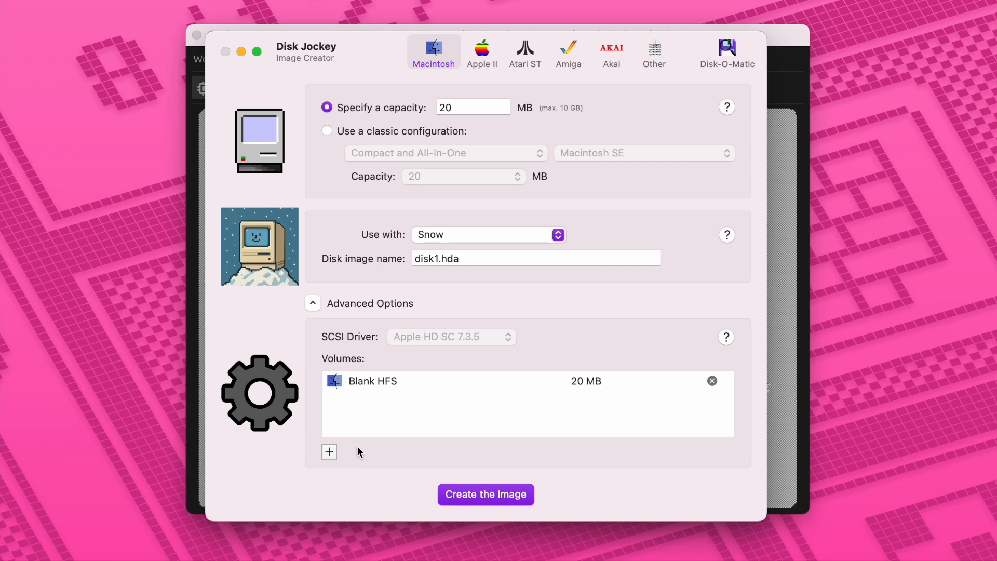
{"action": "left_click", "coordinate": [330, 452]}
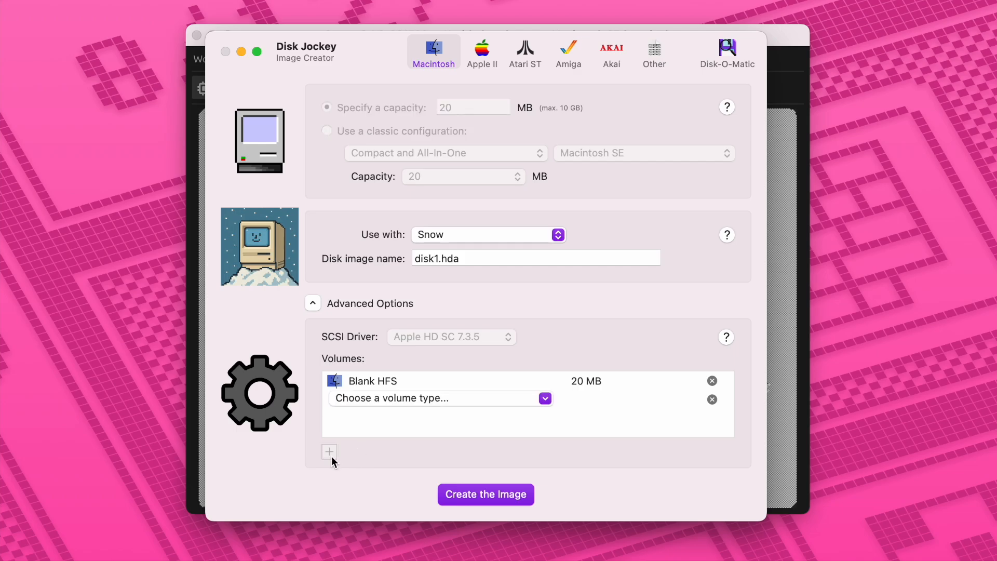
{"action": "left_click", "coordinate": [467, 398]}
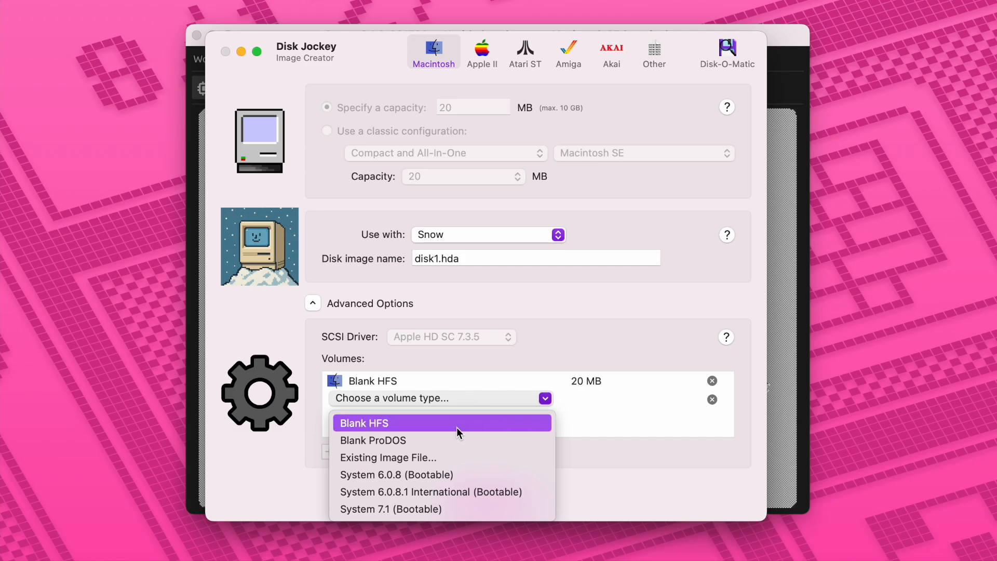
{"action": "left_click", "coordinate": [493, 476]}
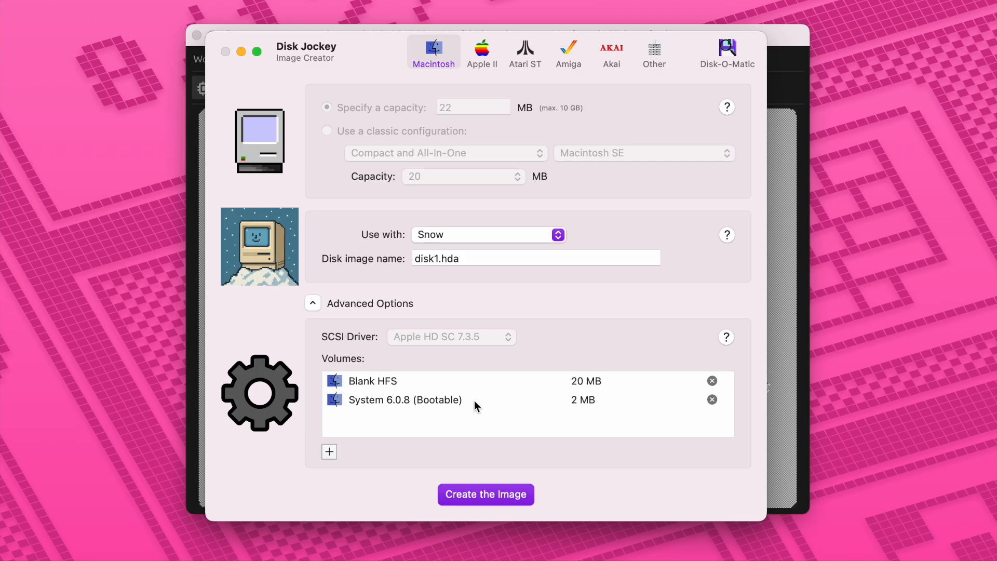
Create the disk image in the My Disk Images folder and reveal the created file in Finder
{"action": "left_click", "coordinate": [459, 497]}
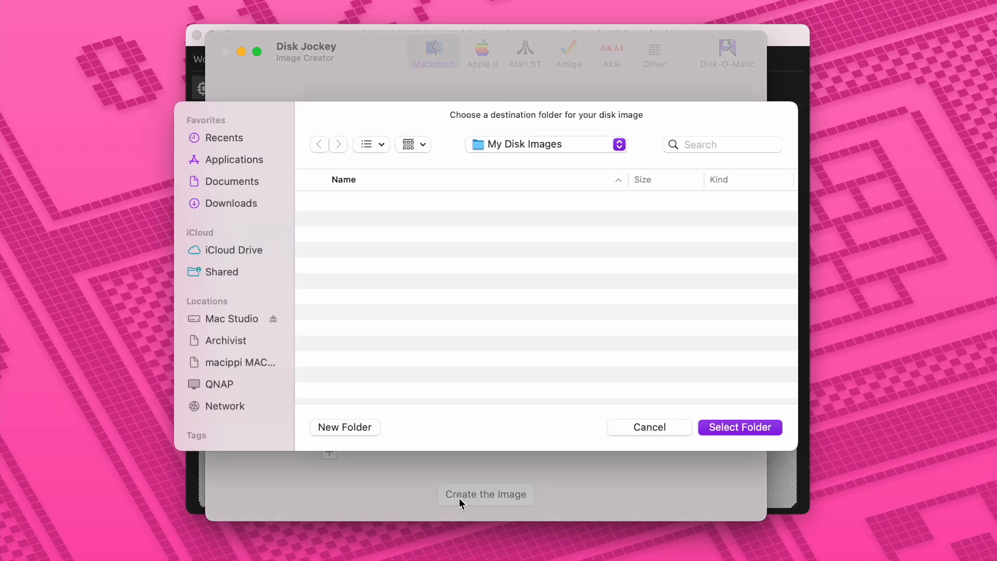
{"action": "left_click", "coordinate": [714, 422]}
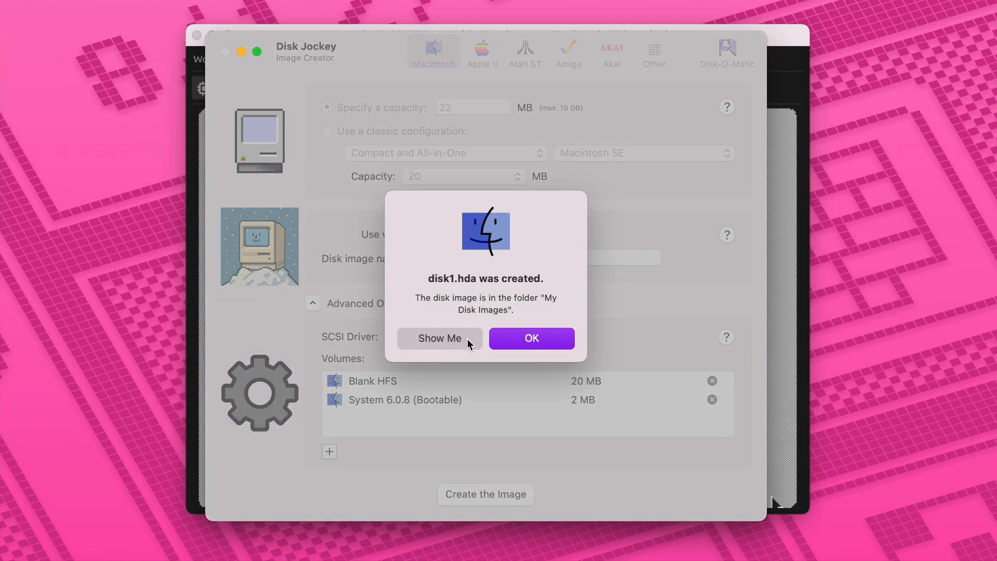
{"action": "left_click", "coordinate": [466, 338]}
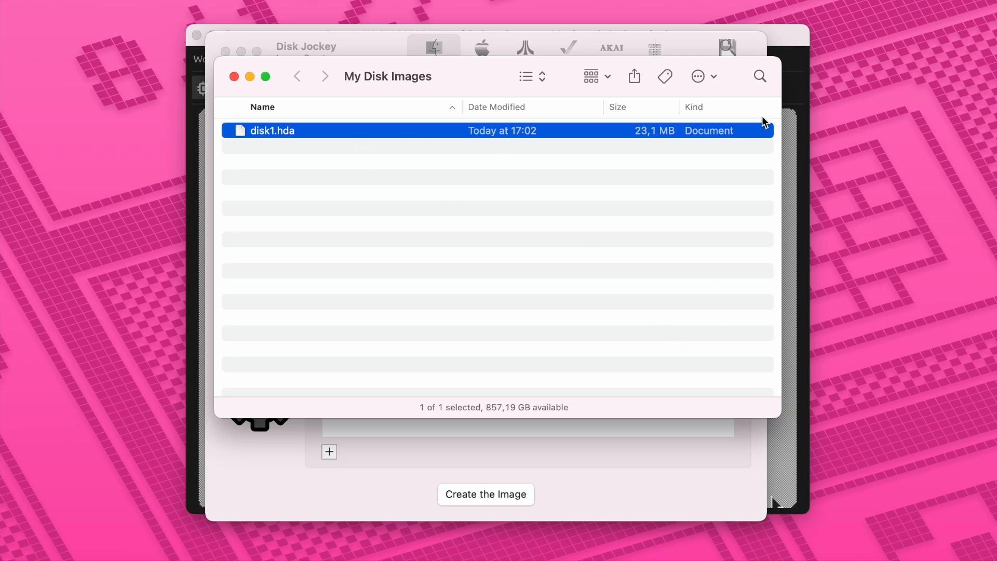
Switch back to Snow and load disk1.hda from Disk Jockey/My Disk Images as the SCSI #0 disk
{"action": "left_click", "coordinate": [804, 92]}
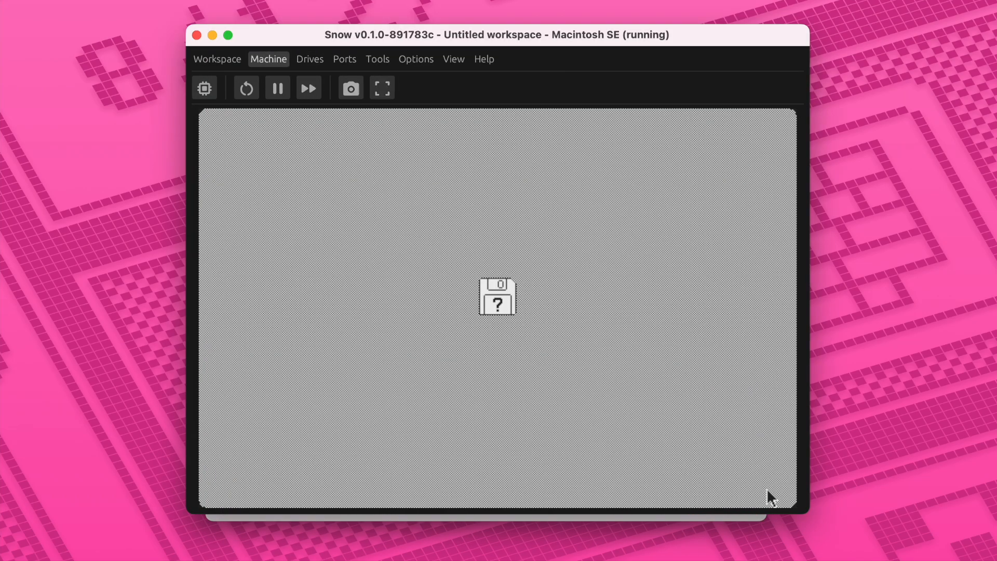
{"action": "left_click", "coordinate": [310, 58]}
{"action": "mouse_move", "coordinate": [333, 135]}
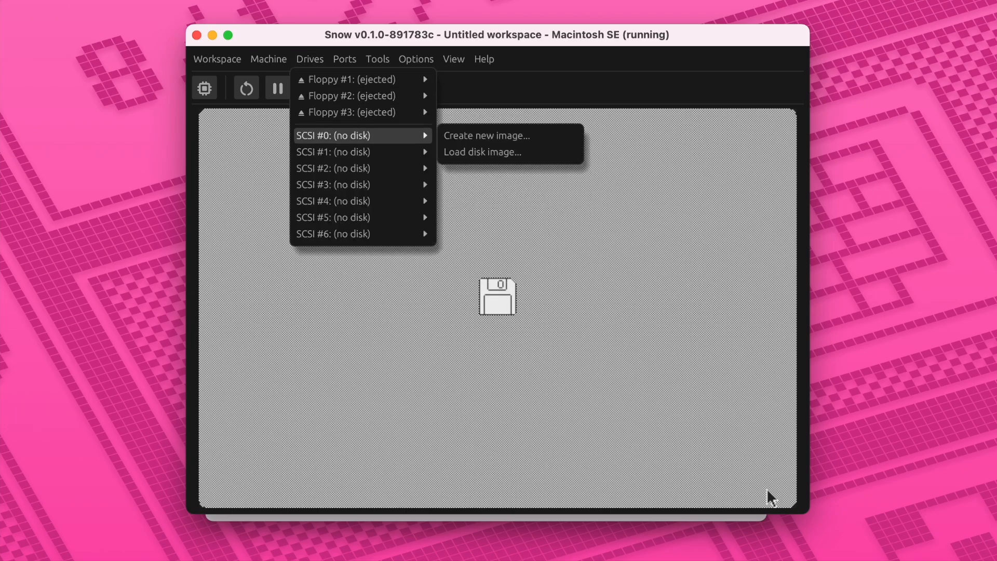
{"action": "left_click", "coordinate": [479, 152]}
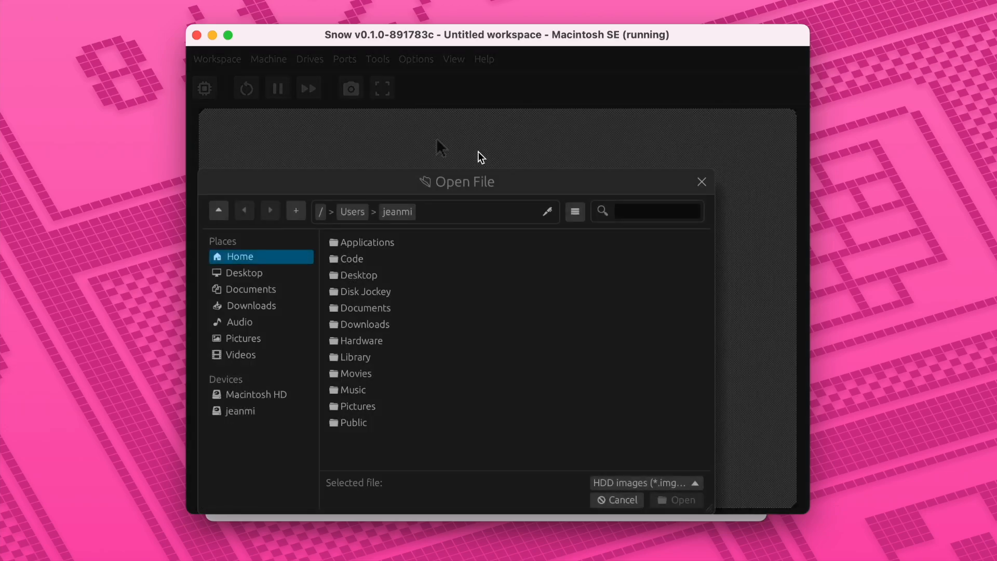
{"action": "double_click", "coordinate": [358, 291]}
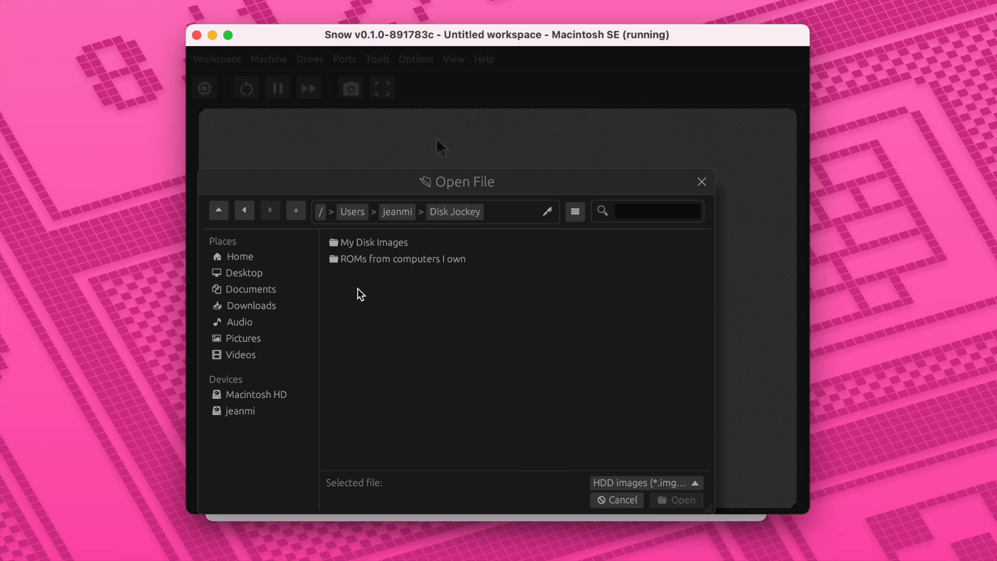
{"action": "double_click", "coordinate": [367, 243]}
{"action": "left_click", "coordinate": [376, 244]}
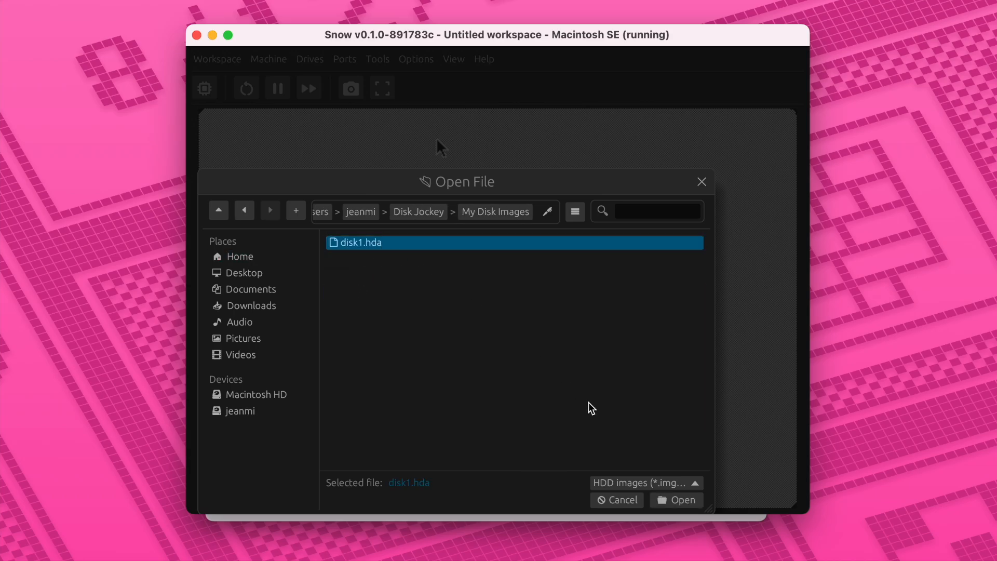
{"action": "left_click", "coordinate": [670, 500]}
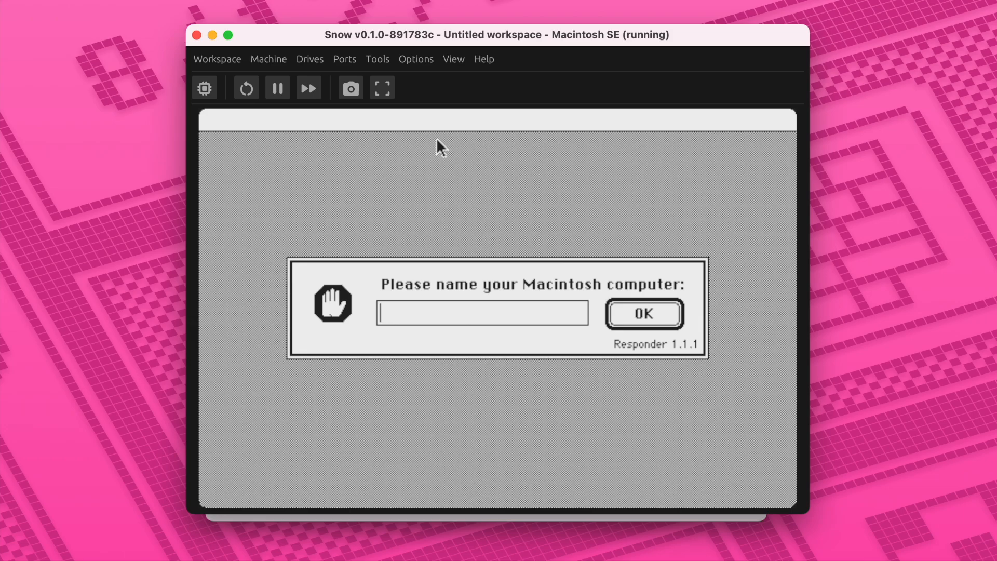
Name the emulated Macintosh computer "Snow"
{"action": "type", "text": "Snow"}
{"action": "key", "text": "Return"}
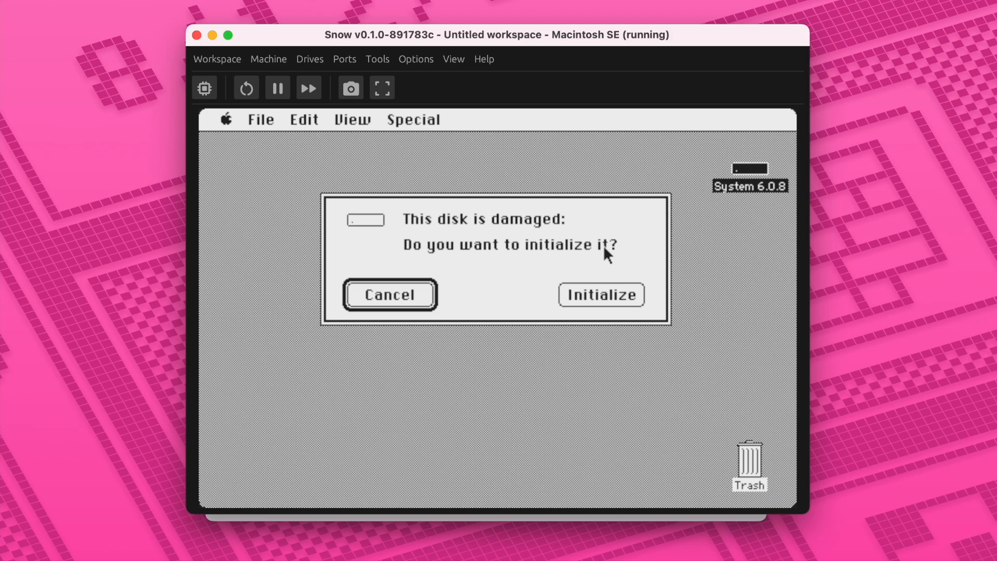
Initialize and erase the disk reported as damaged, name it "My Hard Drive", and deselect it on the desktop
{"action": "left_click", "coordinate": [575, 295]}
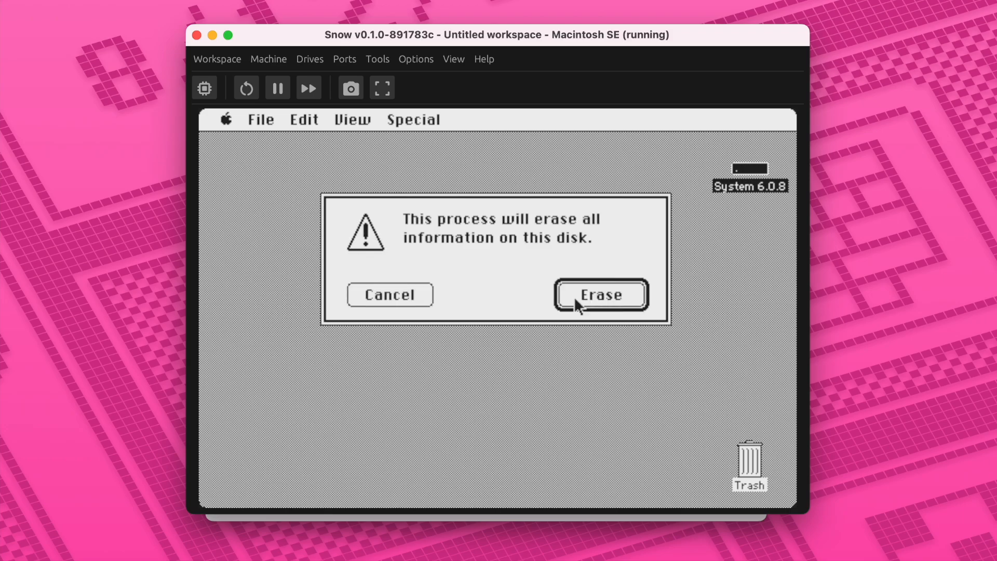
{"action": "left_click", "coordinate": [574, 295]}
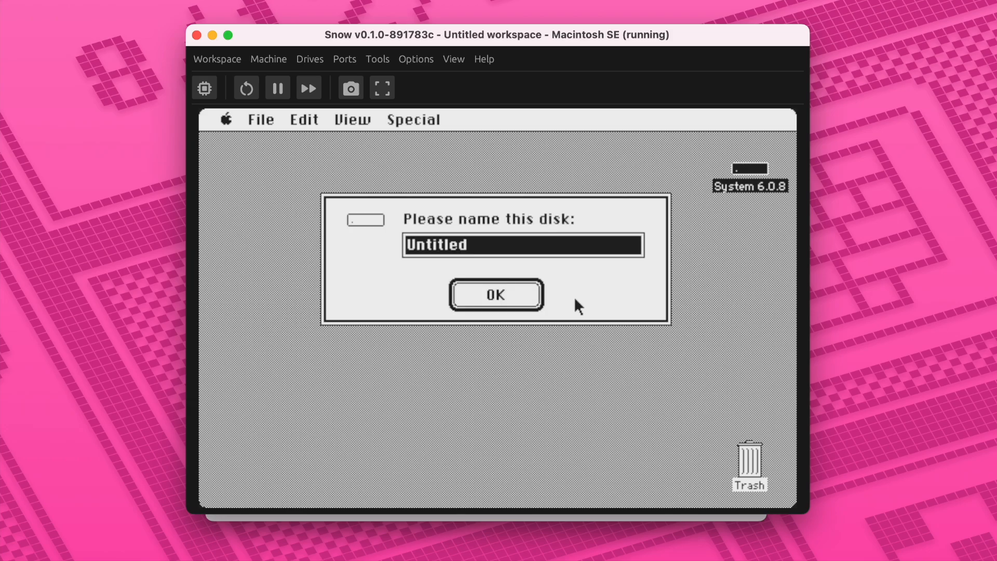
{"action": "type", "text": "My"}
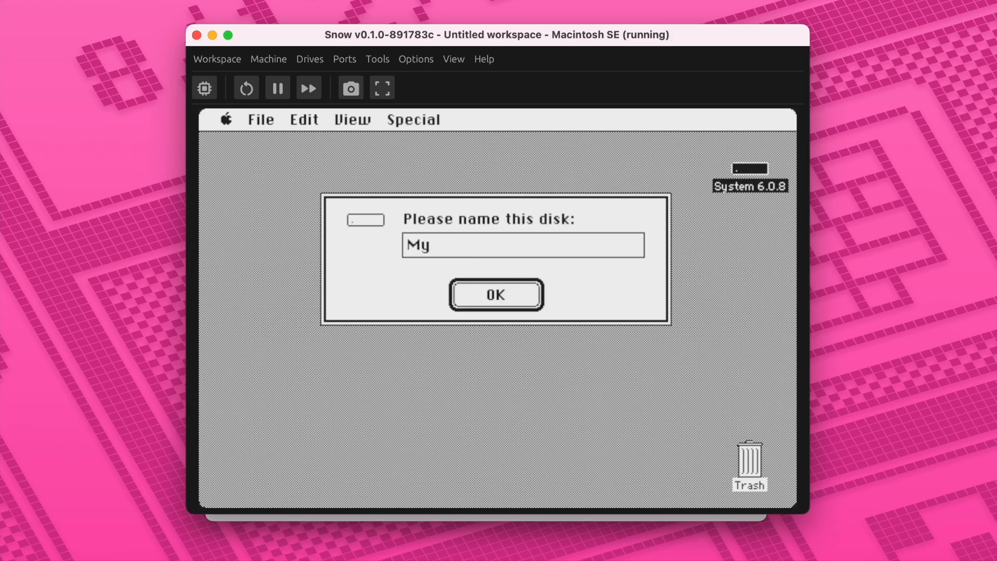
{"action": "type", "text": " Hard Drie"}
{"action": "key", "text": "BackSpace"}
{"action": "type", "text": "ve"}
{"action": "key", "text": "Return"}
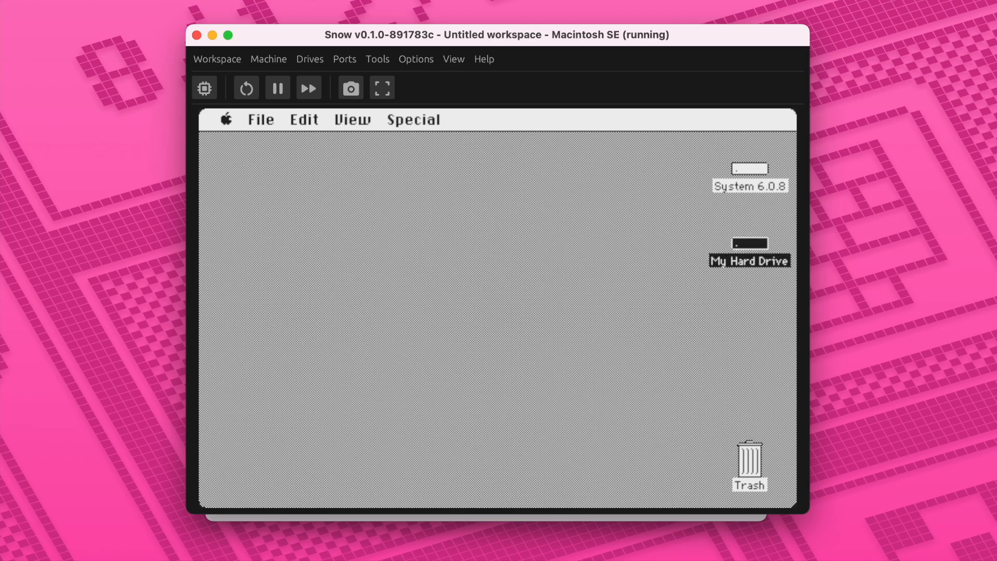
{"action": "left_click", "coordinate": [659, 145]}
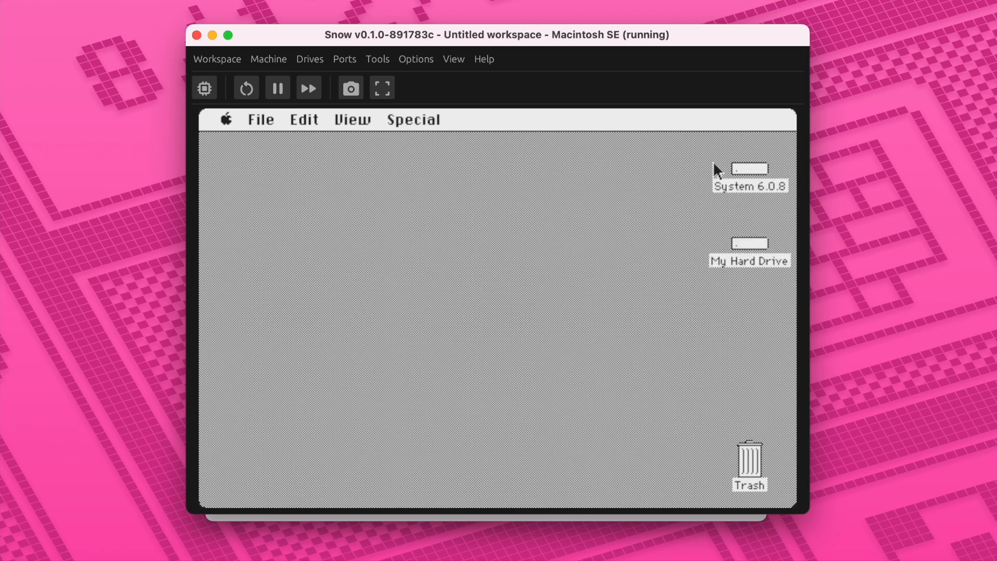
Open the System 6.0.8 disk, reposition its window on the desktop, and open its System Folder
{"action": "left_click", "coordinate": [748, 172]}
{"action": "double_click", "coordinate": [748, 172]}
{"action": "left_click_drag", "start_coordinate": [365, 210], "coordinate": [339, 153]}
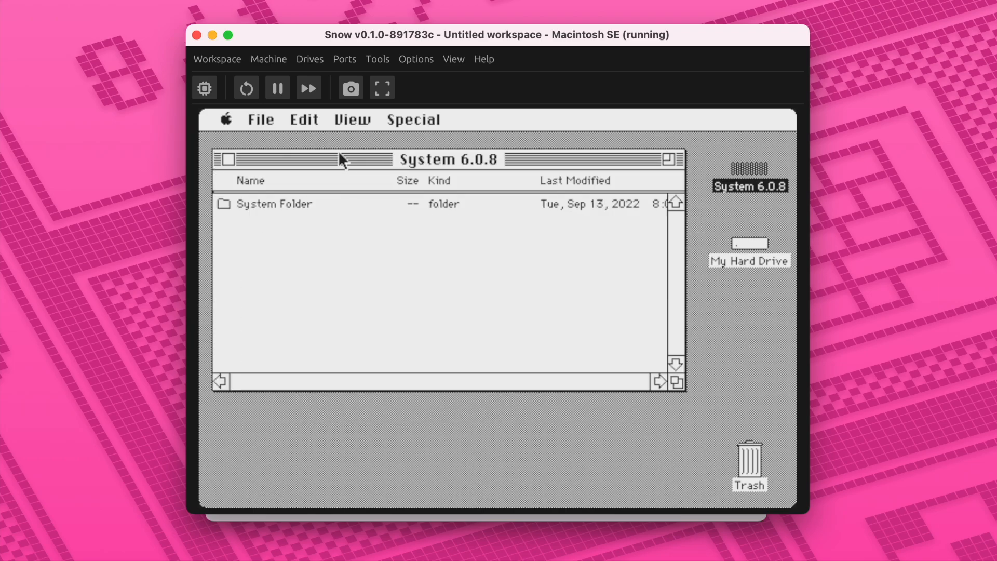
{"action": "left_click", "coordinate": [275, 204]}
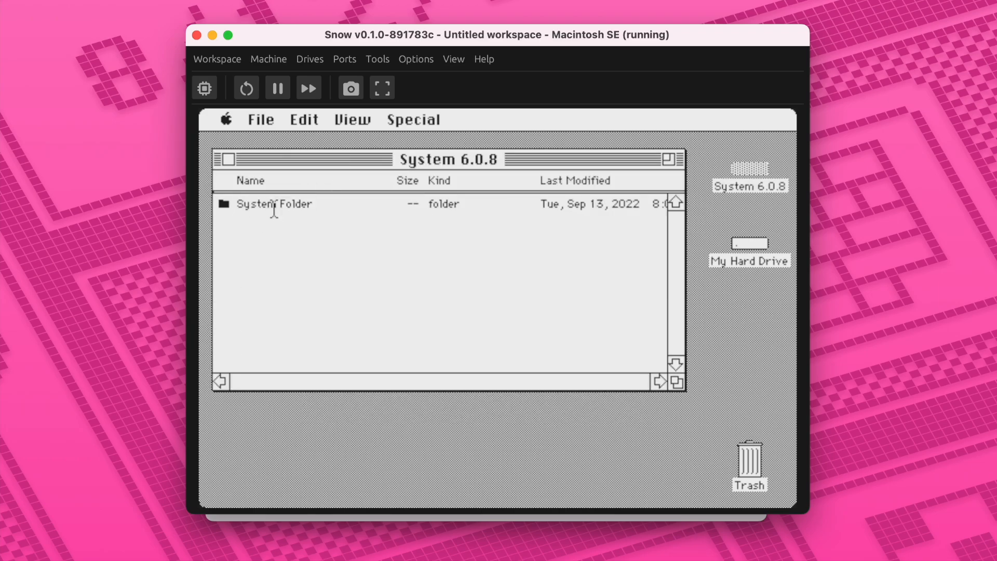
{"action": "left_click", "coordinate": [219, 201]}
{"action": "double_click", "coordinate": [221, 203]}
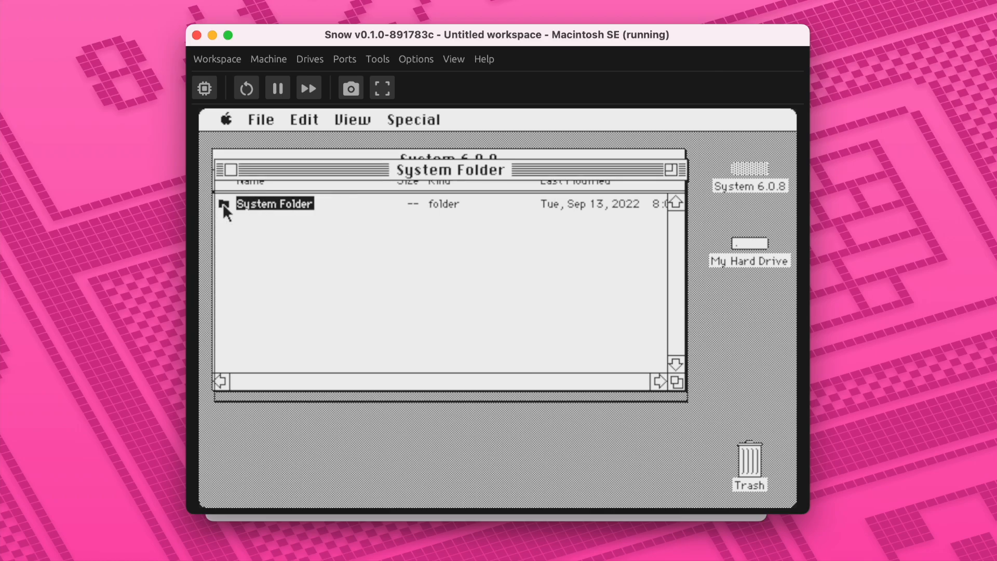
Open My Hard Drive with its window offset from the System Folder, and copy AppleShare from the System Folder into it
{"action": "double_click", "coordinate": [750, 242]}
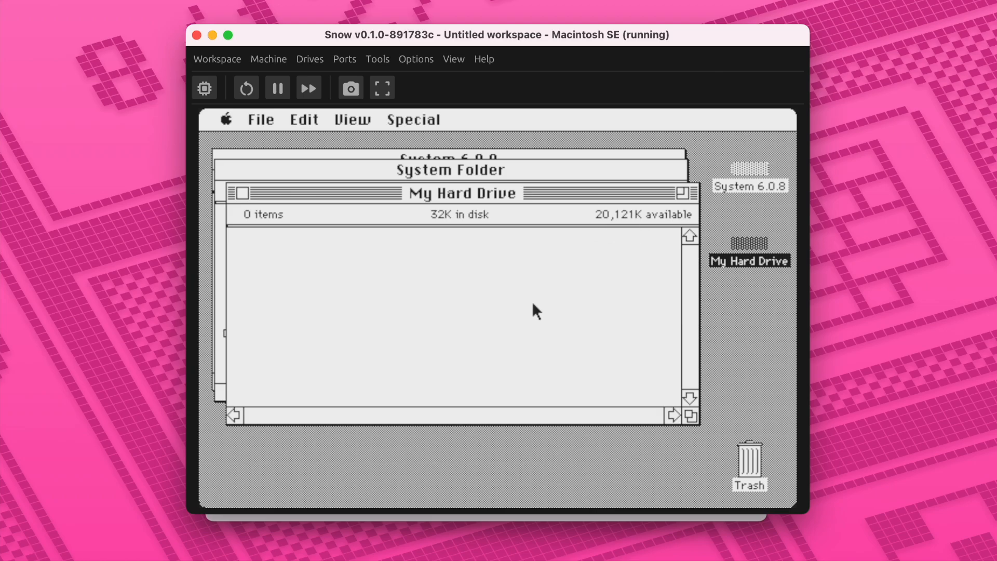
{"action": "left_click_drag", "start_coordinate": [355, 197], "coordinate": [425, 233]}
{"action": "left_click", "coordinate": [256, 288]}
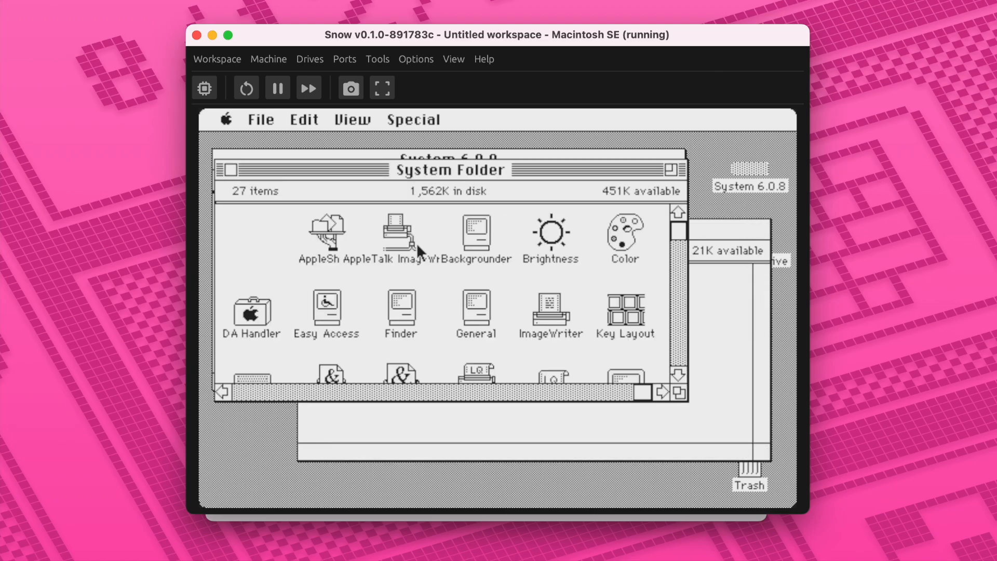
{"action": "left_click_drag", "start_coordinate": [347, 227], "coordinate": [721, 400]}
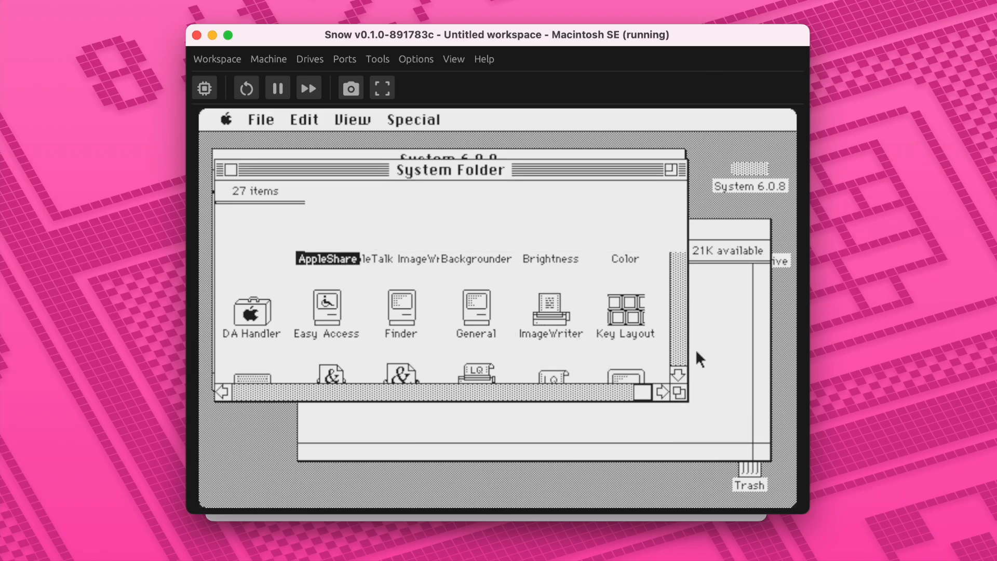
{"action": "left_click", "coordinate": [718, 366]}
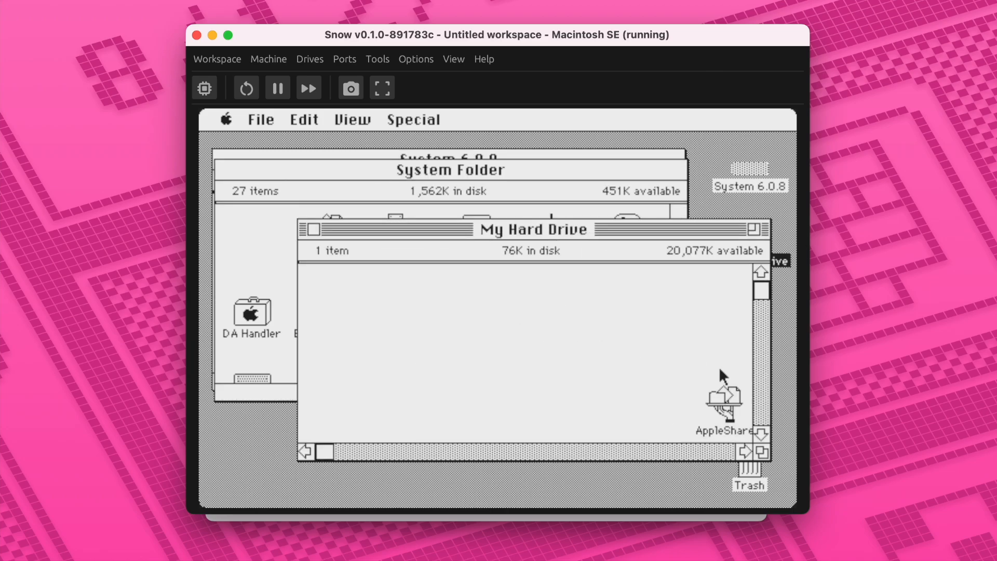